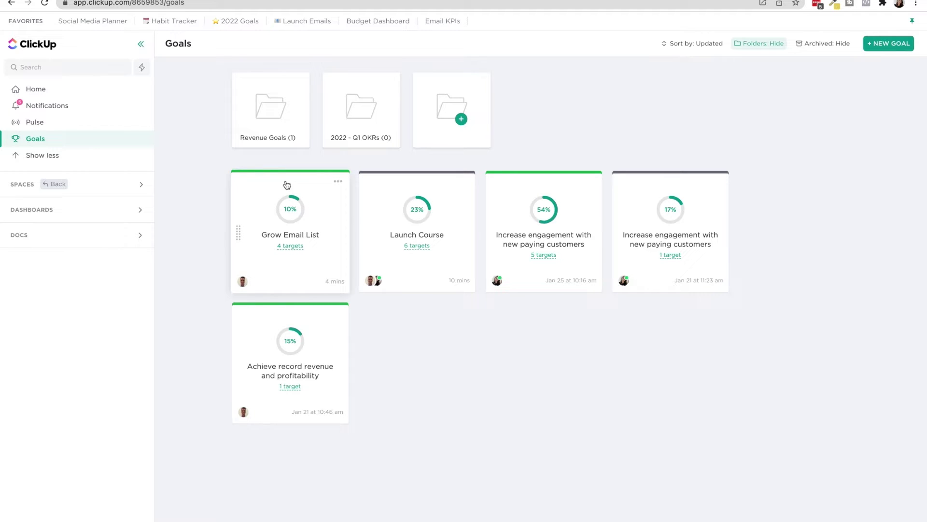
Open the Grow Email List goal and review its Q1–Q4 targets, from 120/150 to 450/600.
{"action": "mouse_move", "coordinate": [272, 186]}
{"action": "left_click", "coordinate": [326, 215]}
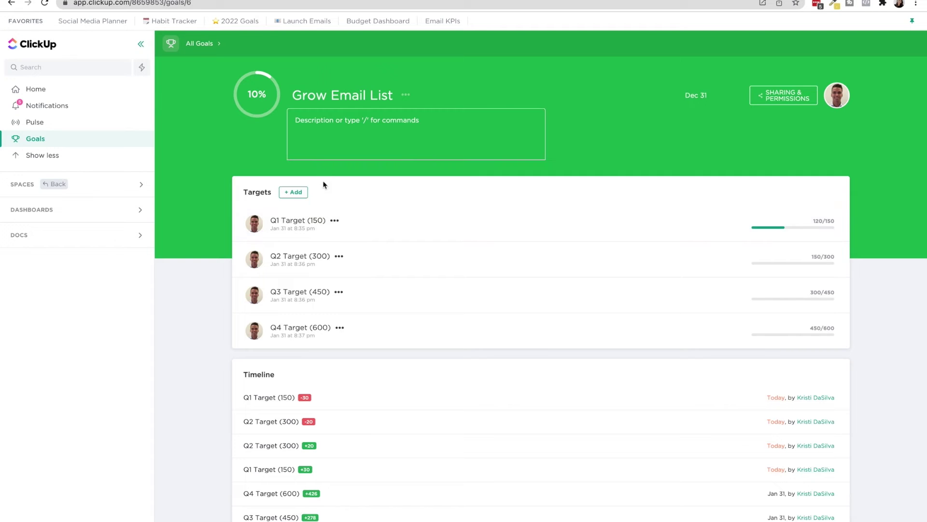
{"action": "scroll", "coordinate": [318, 343], "scroll_direction": "down", "scroll_amount": 3}
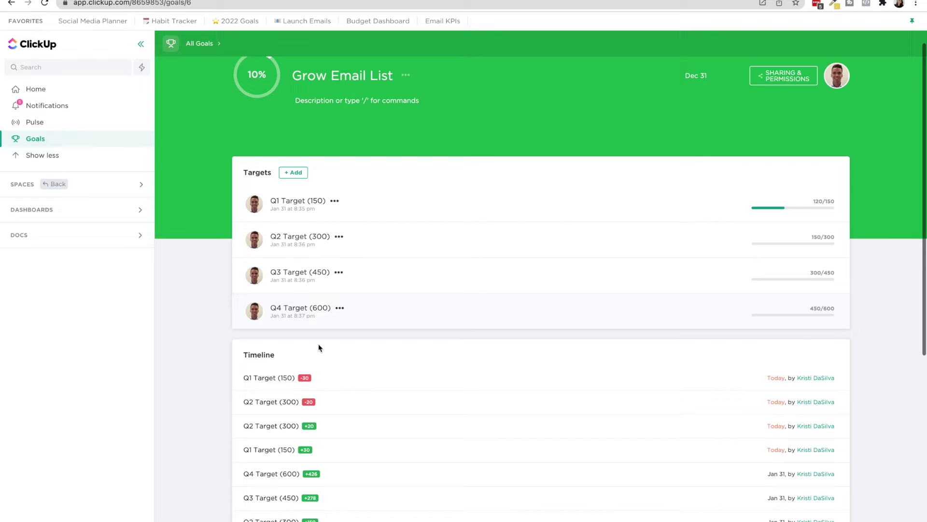
{"action": "scroll", "coordinate": [318, 343], "scroll_direction": "down", "scroll_amount": 5}
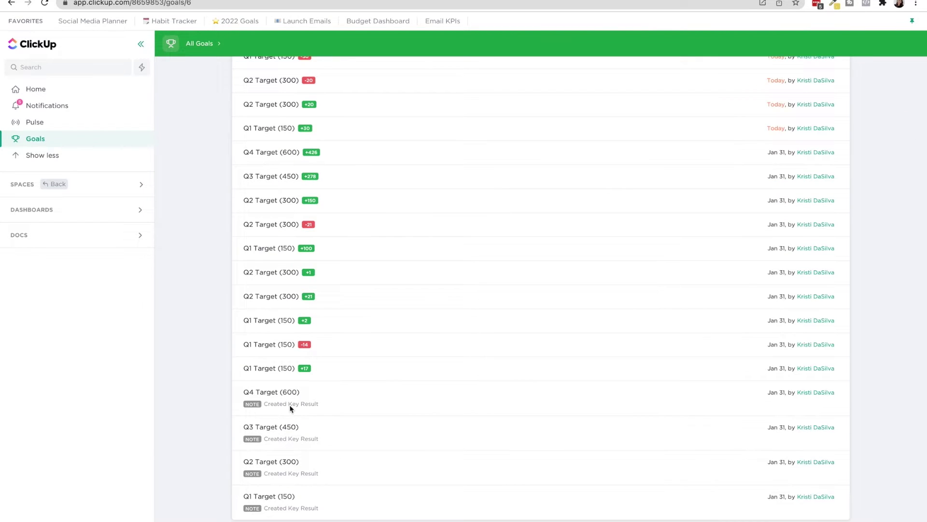
{"action": "scroll", "coordinate": [294, 404], "scroll_direction": "up", "scroll_amount": 8}
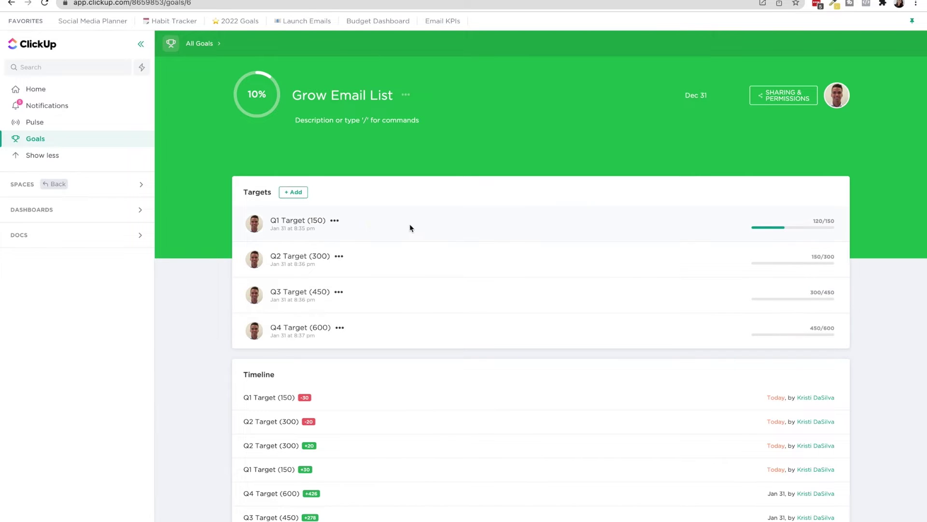
Increase Q1 Target by 30 so it reaches 150/150.
{"action": "left_click", "coordinate": [371, 223]}
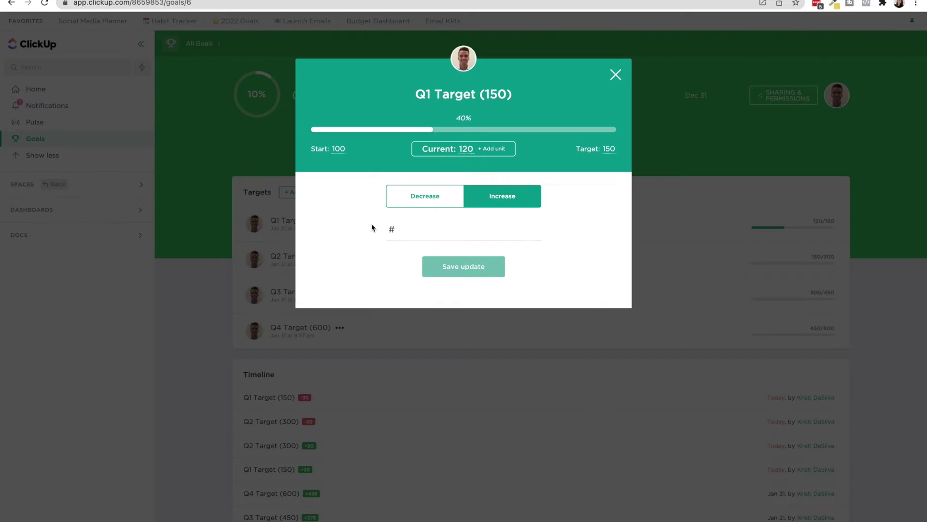
{"action": "left_click", "coordinate": [467, 149]}
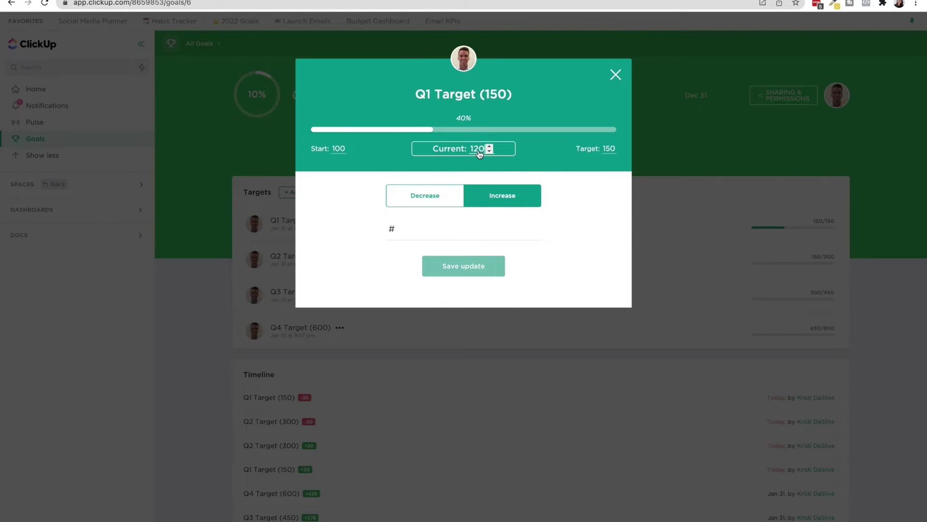
{"action": "key", "text": "BackSpace"}
{"action": "key", "text": "BackSpace"}
{"action": "type", "text": "50"}
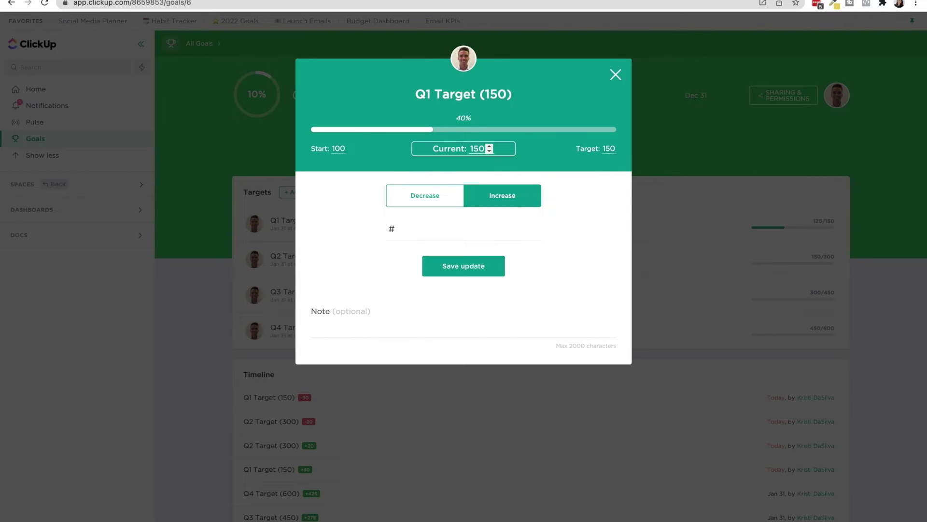
{"action": "key", "text": "BackSpace"}
{"action": "key", "text": "BackSpace"}
{"action": "type", "text": "20"}
{"action": "left_click", "coordinate": [448, 232]}
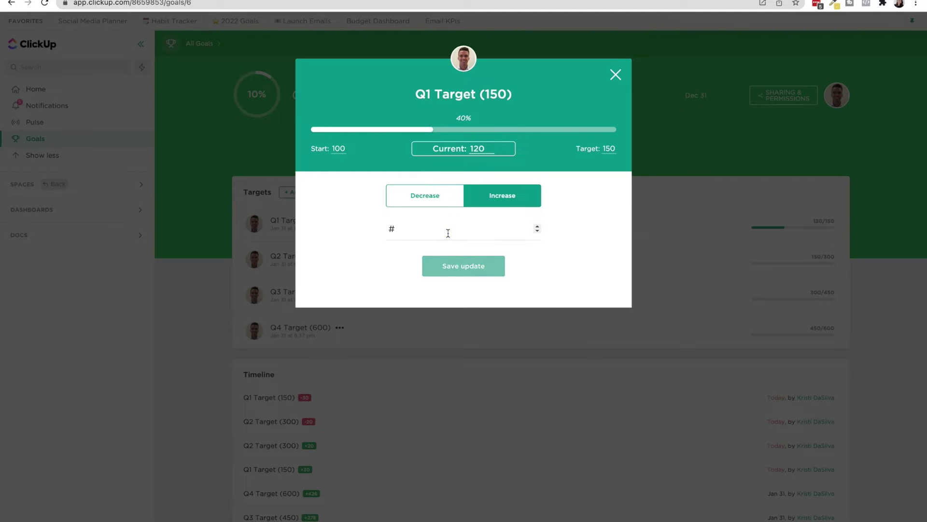
{"action": "type", "text": "30"}
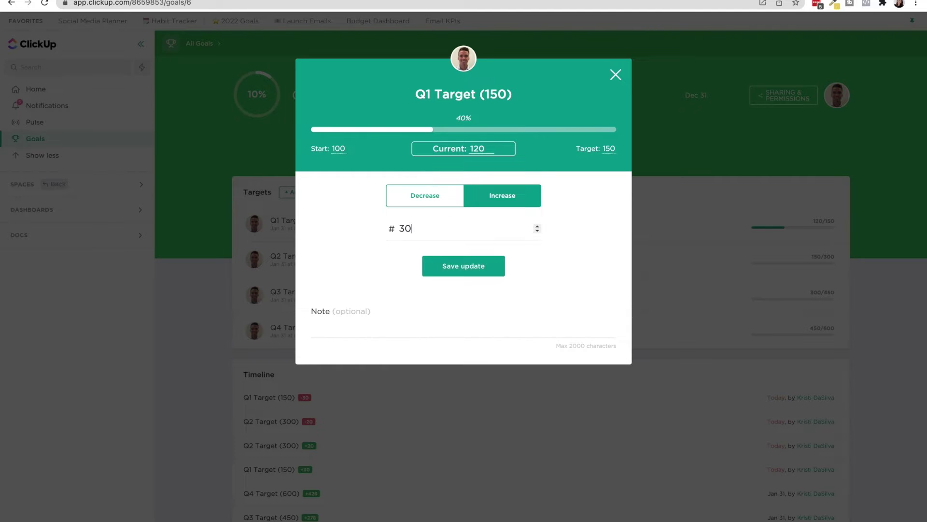
{"action": "left_click", "coordinate": [442, 269]}
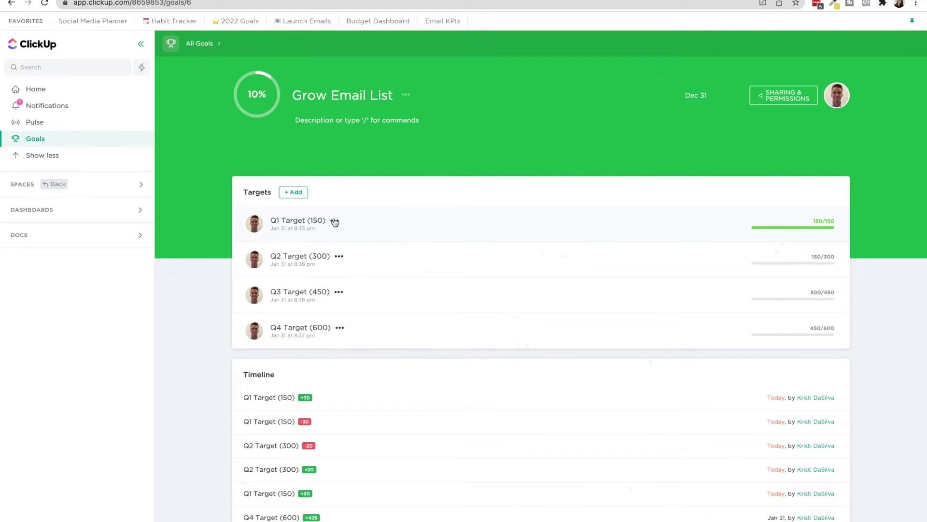
Increase Q2 Target by 10 so it reads 160/300.
{"action": "left_click", "coordinate": [372, 264]}
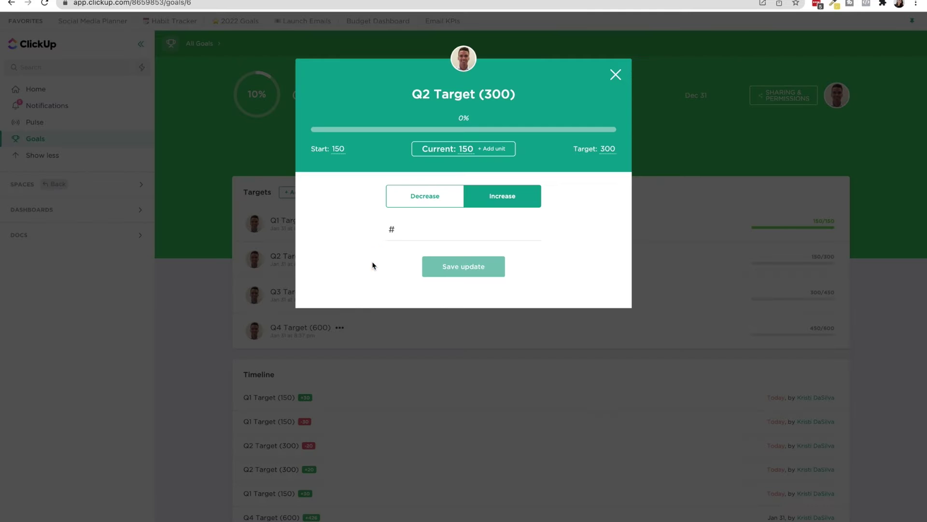
{"action": "left_click", "coordinate": [452, 236]}
{"action": "type", "text": "10"}
{"action": "left_click", "coordinate": [471, 268]}
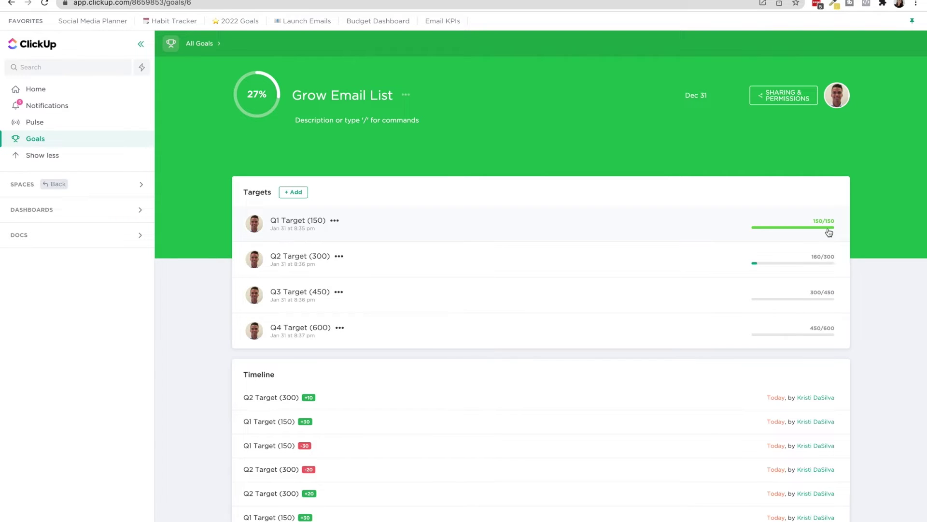
Mark Launch Course's 'Set up course hosting platform' target Finished, raising the goal to 40%.
{"action": "left_click", "coordinate": [200, 45]}
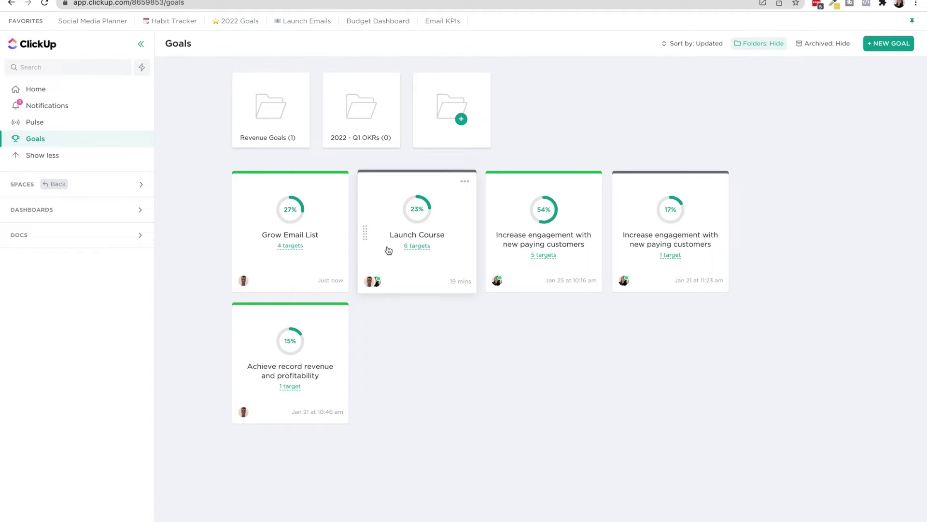
{"action": "left_click", "coordinate": [425, 239]}
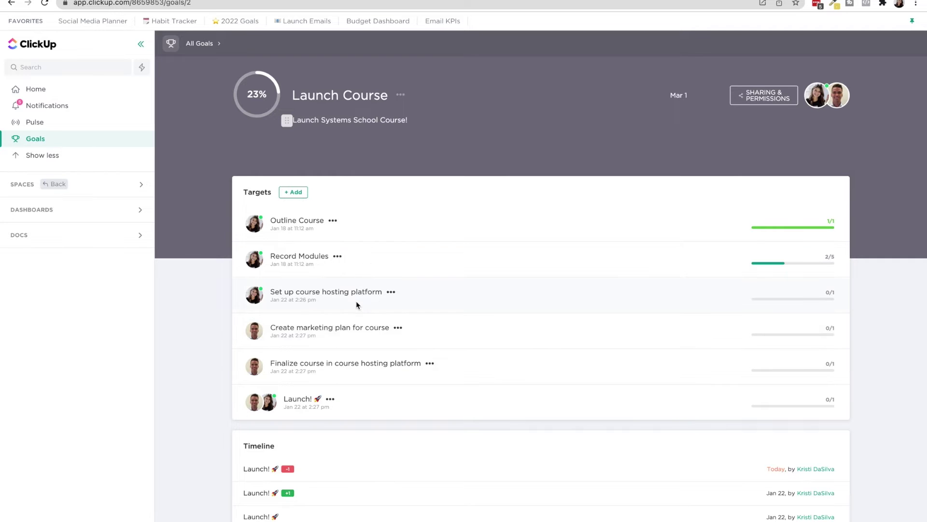
{"action": "left_click", "coordinate": [395, 267]}
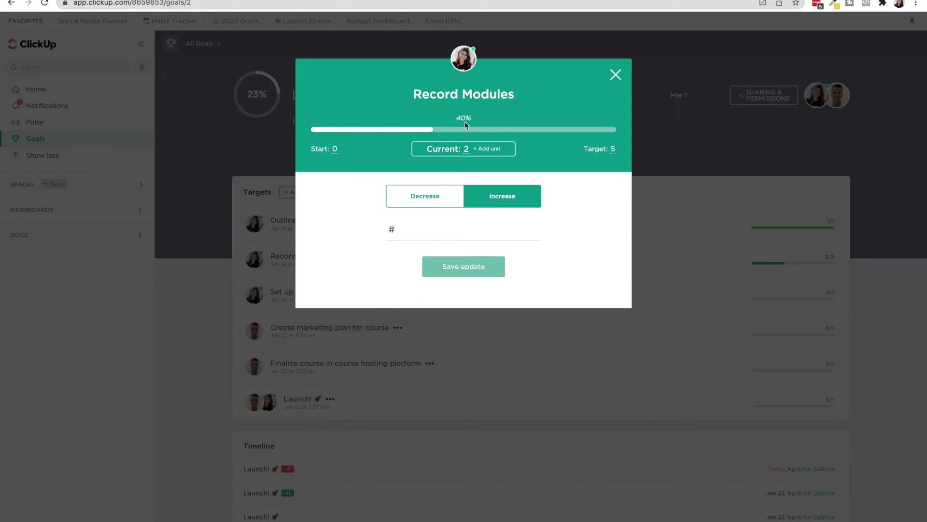
{"action": "left_click", "coordinate": [615, 75]}
{"action": "left_click", "coordinate": [434, 294]}
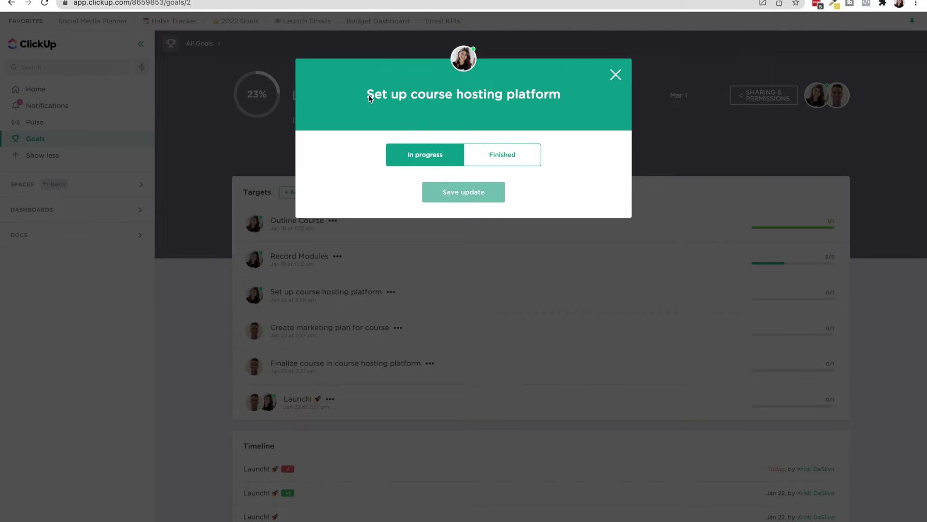
{"action": "left_click", "coordinate": [490, 157]}
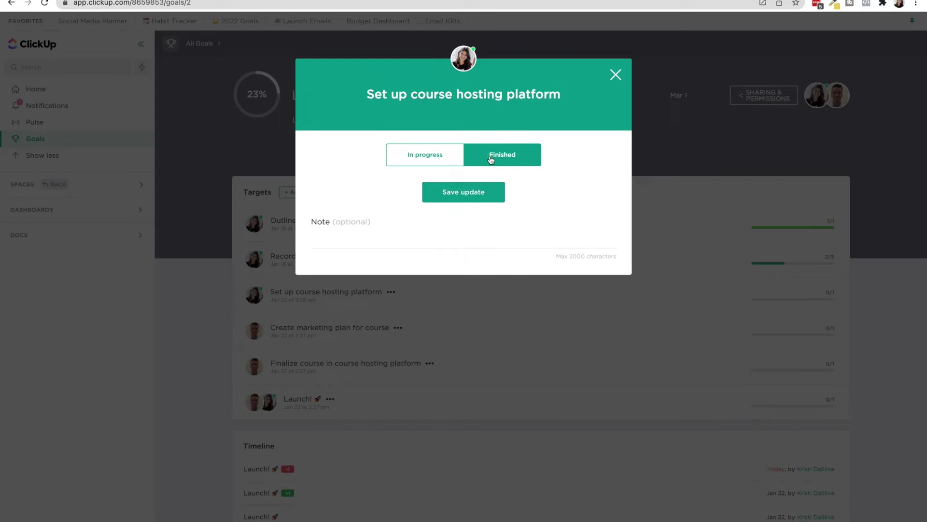
{"action": "left_click", "coordinate": [466, 194]}
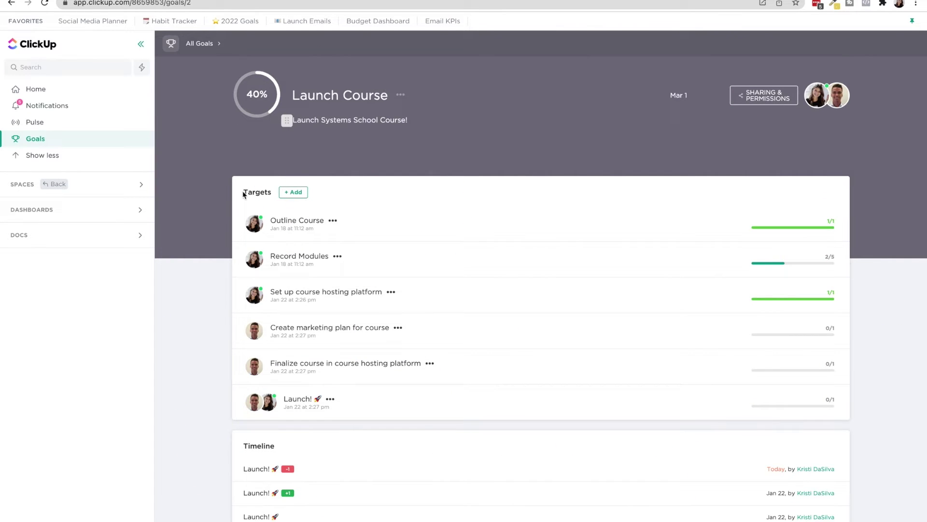
{"action": "left_click", "coordinate": [192, 44]}
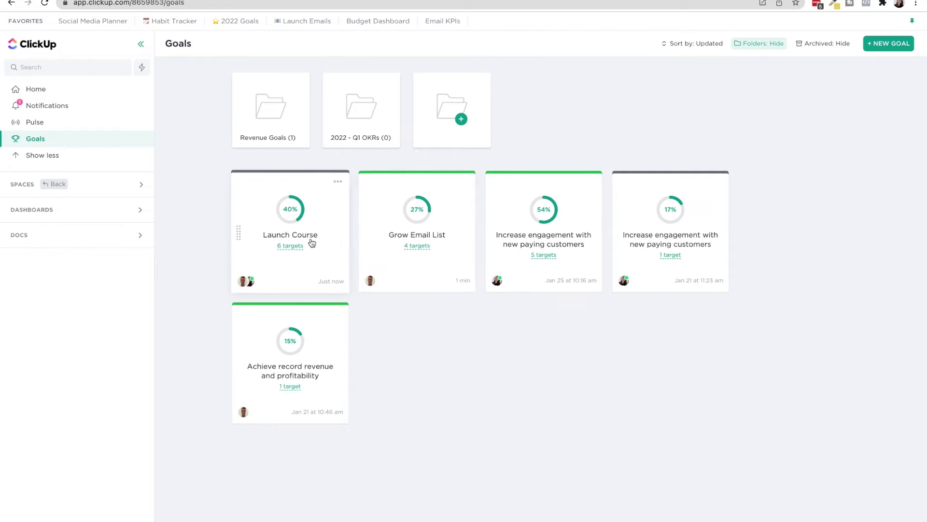
Start a new goal named 'Create New Membership'.
{"action": "left_click", "coordinate": [885, 48]}
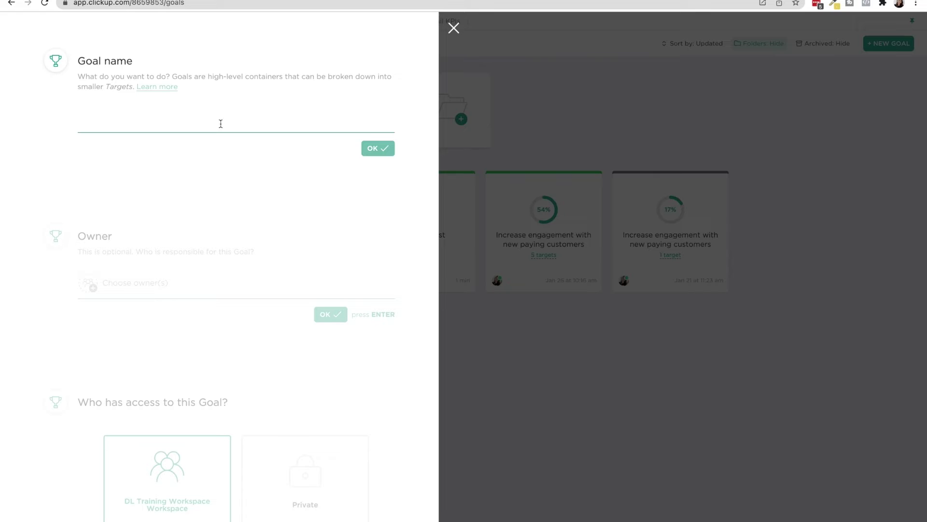
{"action": "type", "text": "Create n"}
{"action": "key", "text": "BackSpace"}
{"action": "type", "text": "N"}
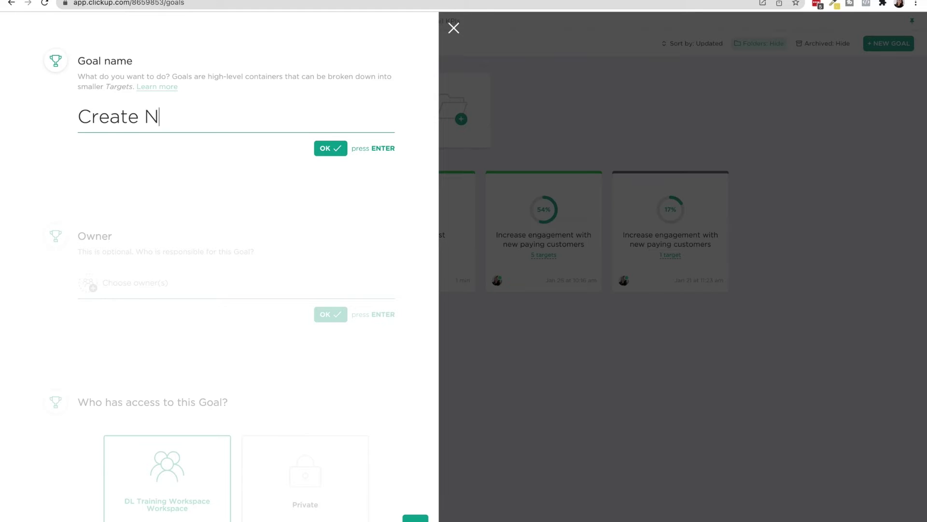
{"action": "type", "text": "ew Membership"}
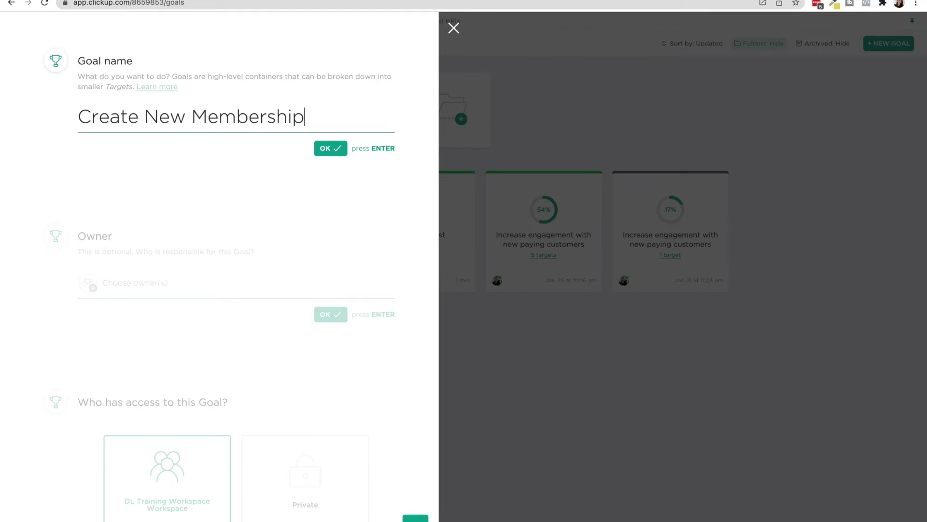
{"action": "left_click", "coordinate": [321, 148]}
{"action": "scroll", "coordinate": [179, 196], "scroll_direction": "down", "scroll_amount": 6}
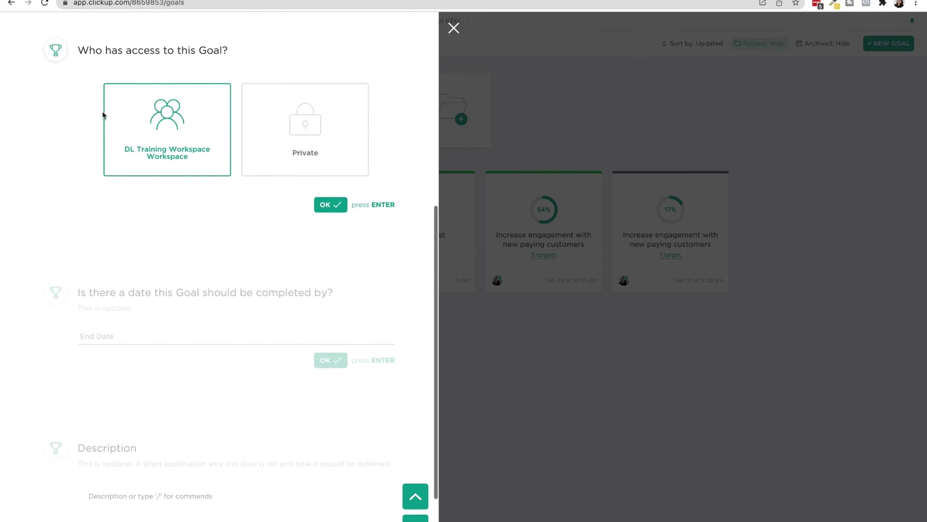
{"action": "scroll", "coordinate": [102, 115], "scroll_direction": "up", "scroll_amount": 3}
Assign yourself as owner, keep workspace-wide access, and create the goal.
{"action": "left_click", "coordinate": [102, 130]}
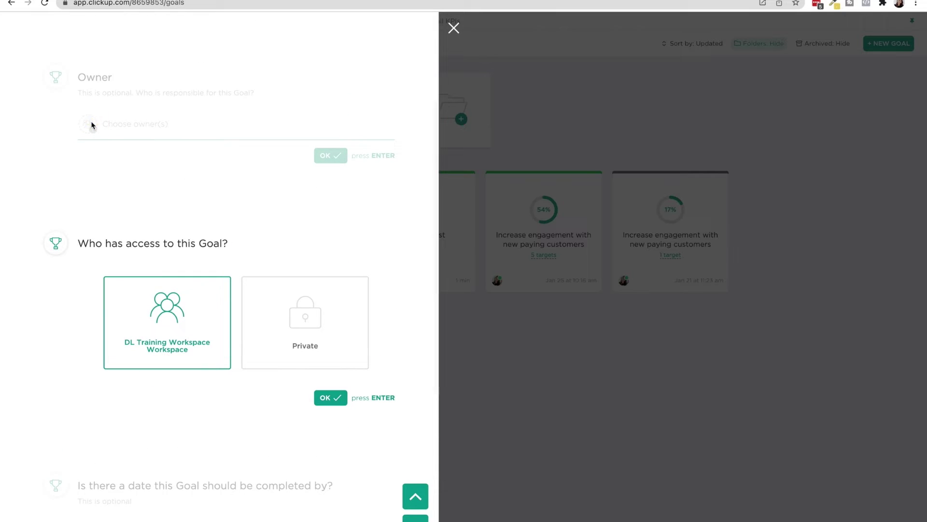
{"action": "scroll", "coordinate": [102, 130], "scroll_direction": "up", "scroll_amount": 3}
{"action": "scroll", "coordinate": [102, 130], "scroll_direction": "down", "scroll_amount": 3}
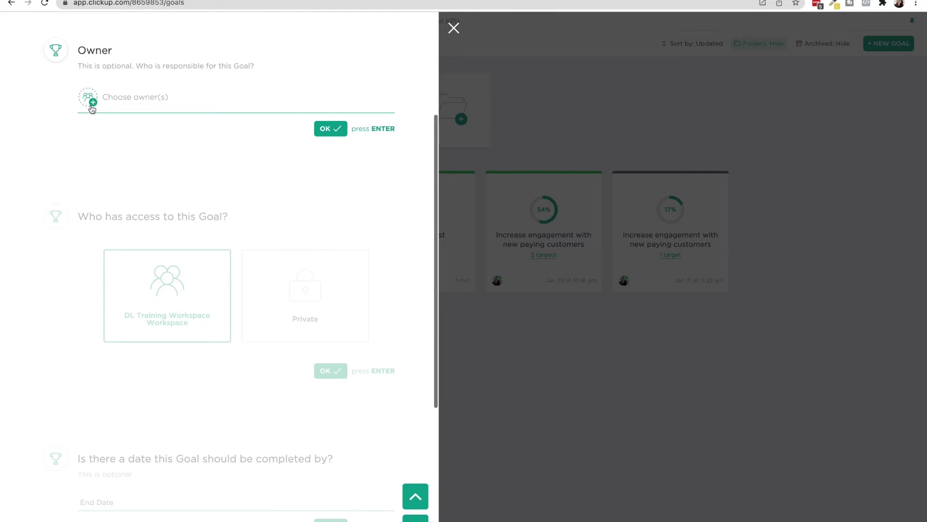
{"action": "left_click", "coordinate": [91, 102]}
{"action": "left_click", "coordinate": [108, 153]}
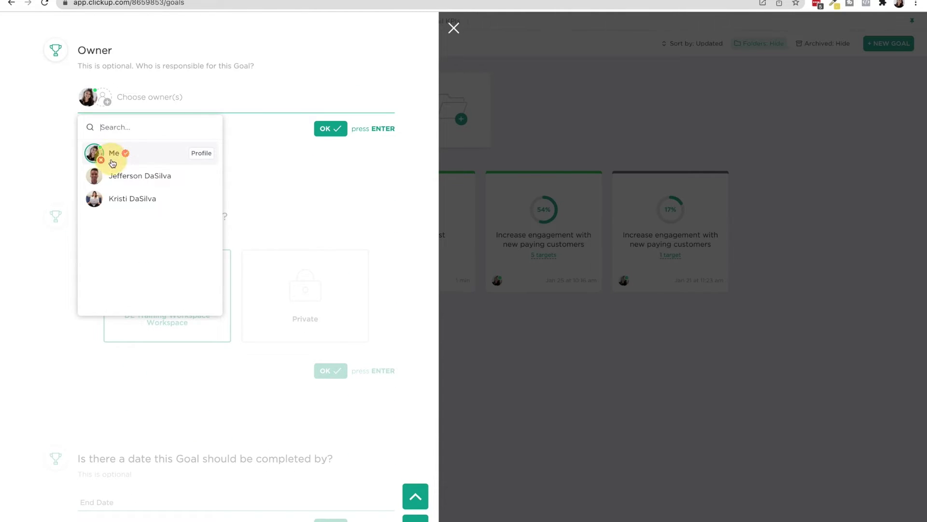
{"action": "left_click", "coordinate": [325, 130]}
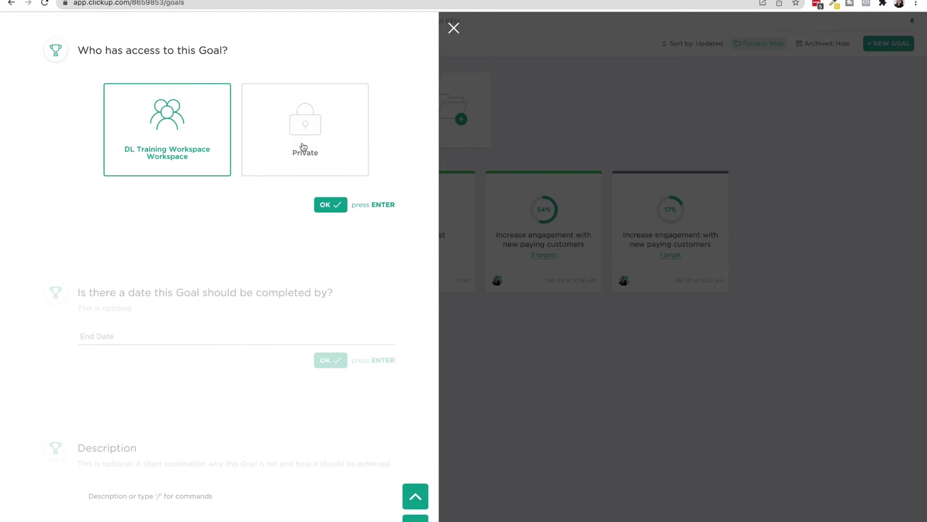
{"action": "left_click", "coordinate": [331, 201]}
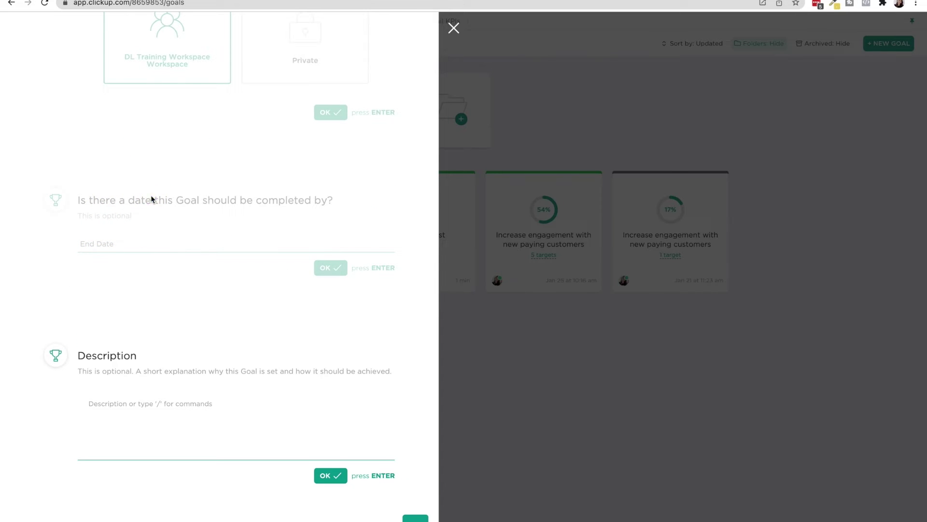
{"action": "scroll", "coordinate": [230, 221], "scroll_direction": "up", "scroll_amount": 5}
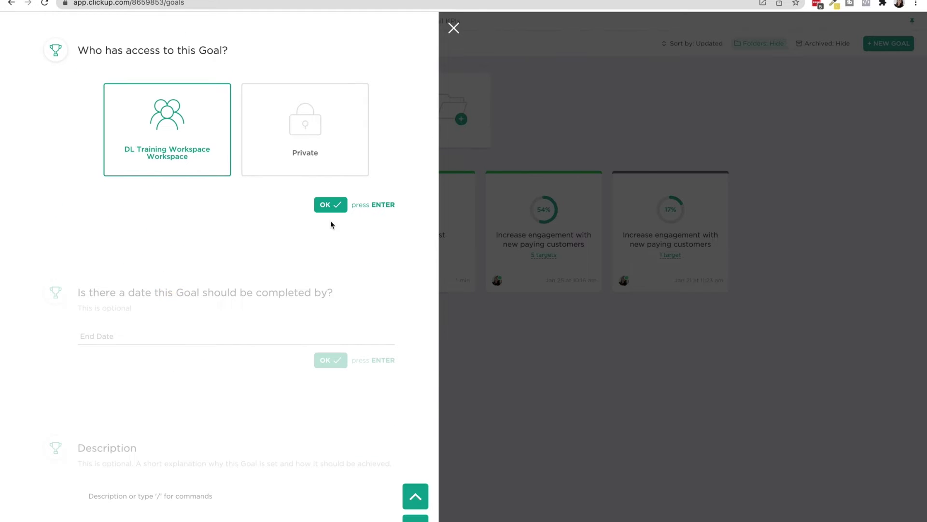
{"action": "left_click", "coordinate": [336, 206]}
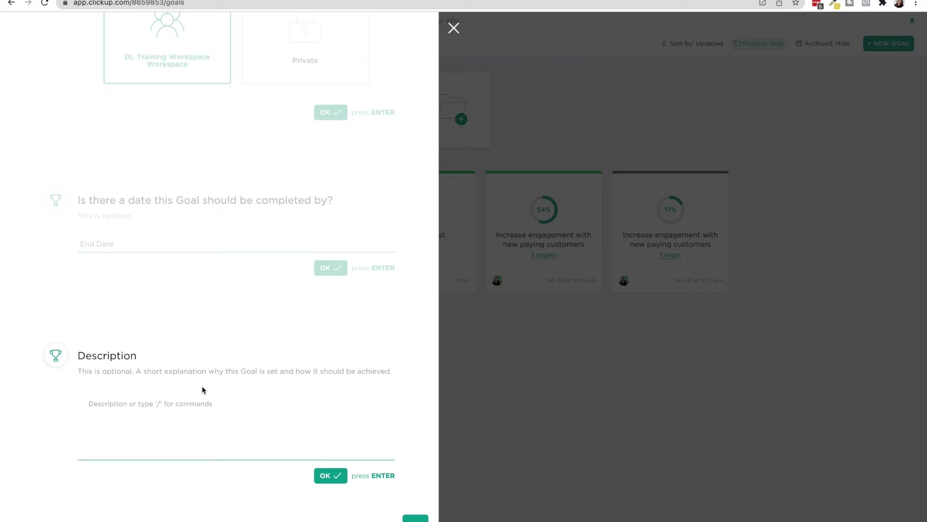
{"action": "left_click", "coordinate": [332, 475]}
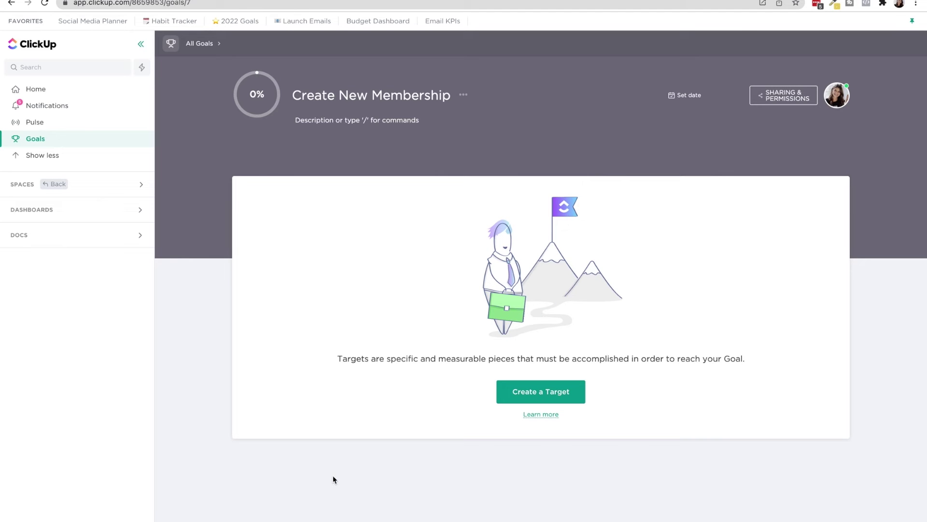
Add a target named 'Outline new membership' with yourself as owner.
{"action": "left_click", "coordinate": [535, 391]}
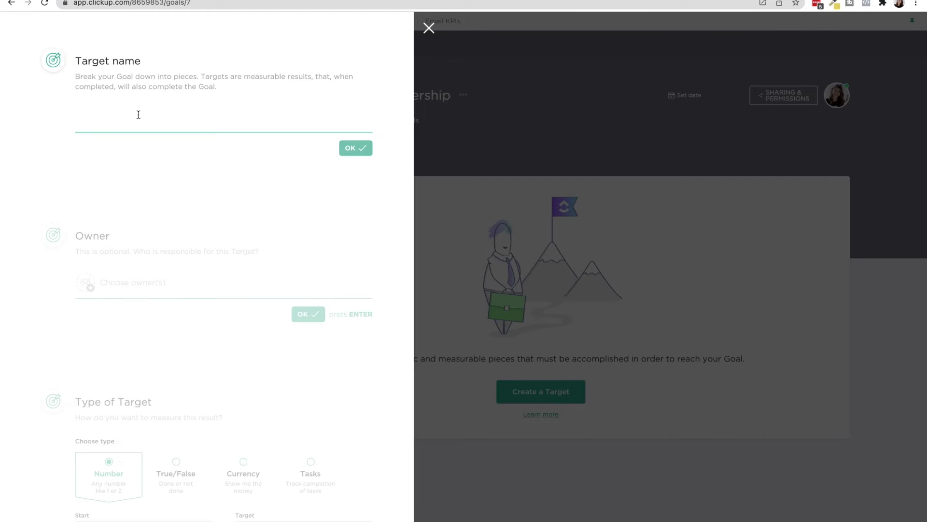
{"action": "type", "text": "Outline new membe"}
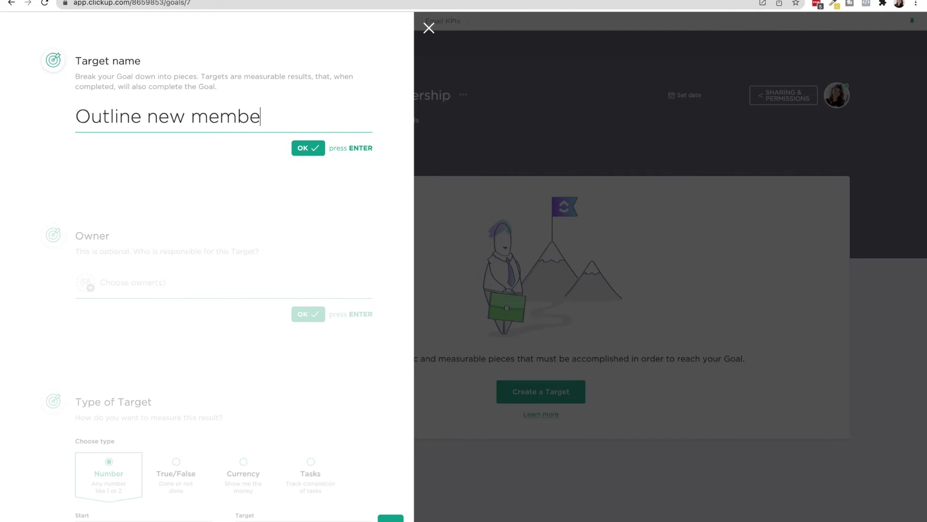
{"action": "type", "text": "rship"}
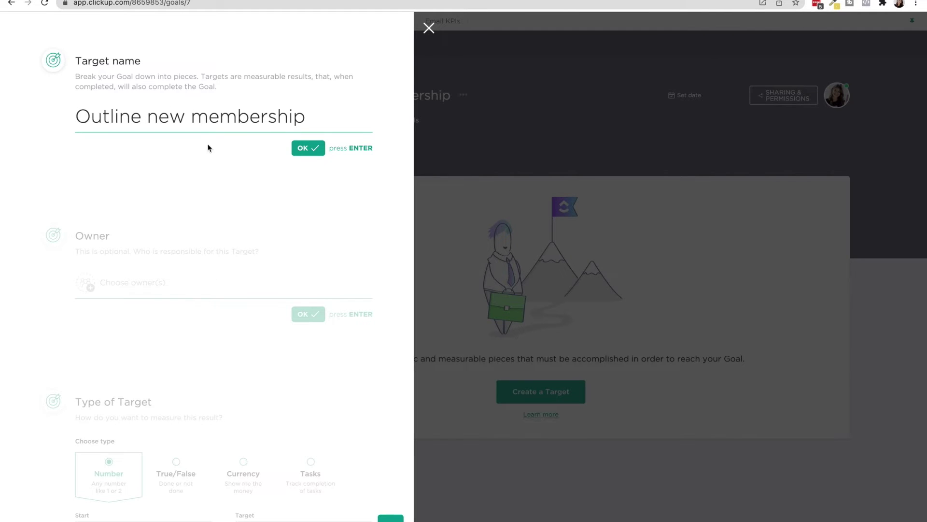
{"action": "left_click", "coordinate": [305, 147]}
{"action": "left_click", "coordinate": [91, 189]}
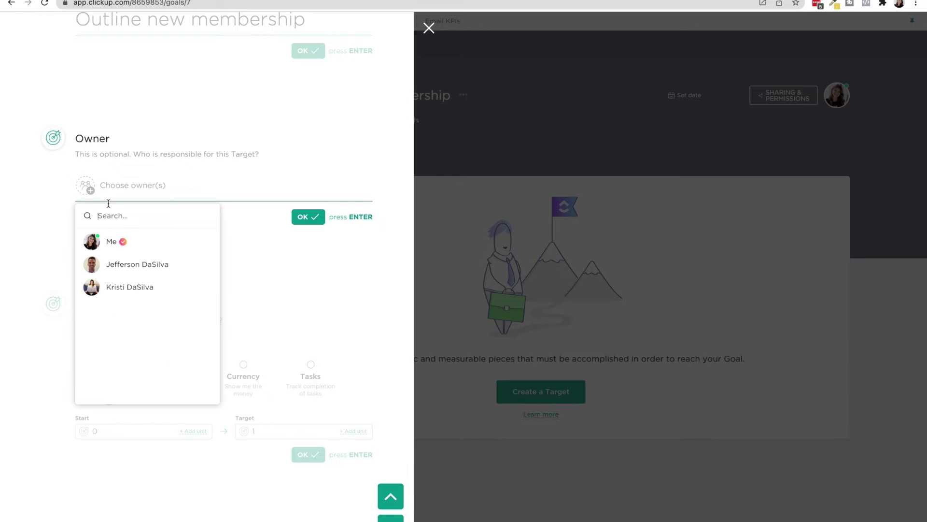
{"action": "left_click", "coordinate": [114, 241]}
{"action": "left_click", "coordinate": [304, 221]}
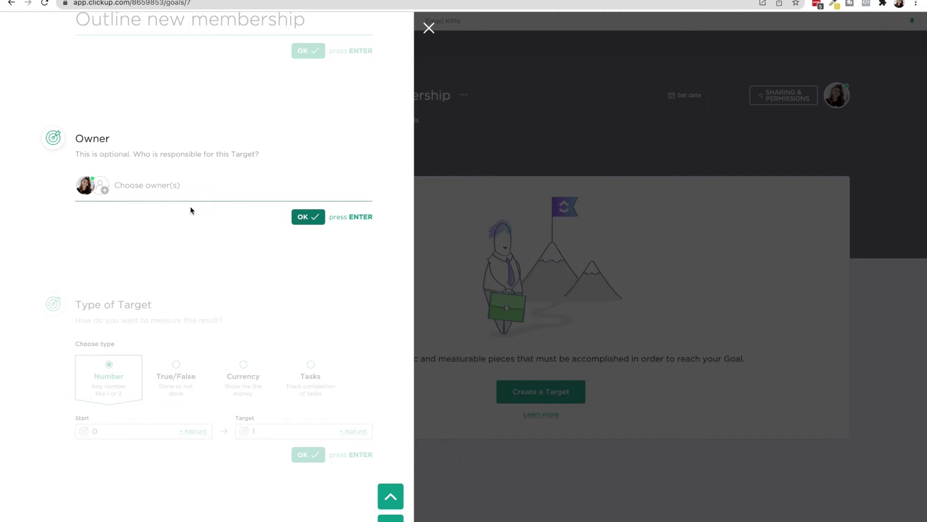
{"action": "left_click", "coordinate": [302, 221]}
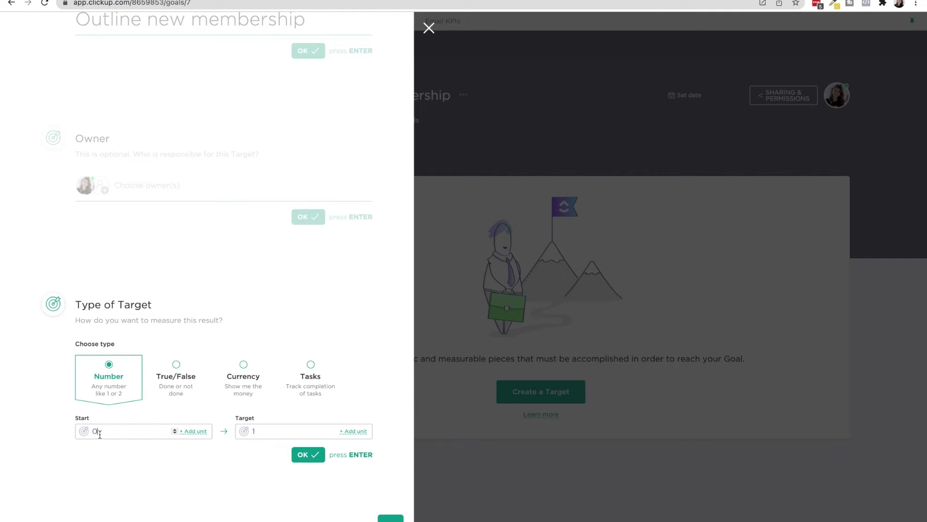
Compare the True/False and Currency target types, then set it to Tasks.
{"action": "left_click", "coordinate": [177, 379]}
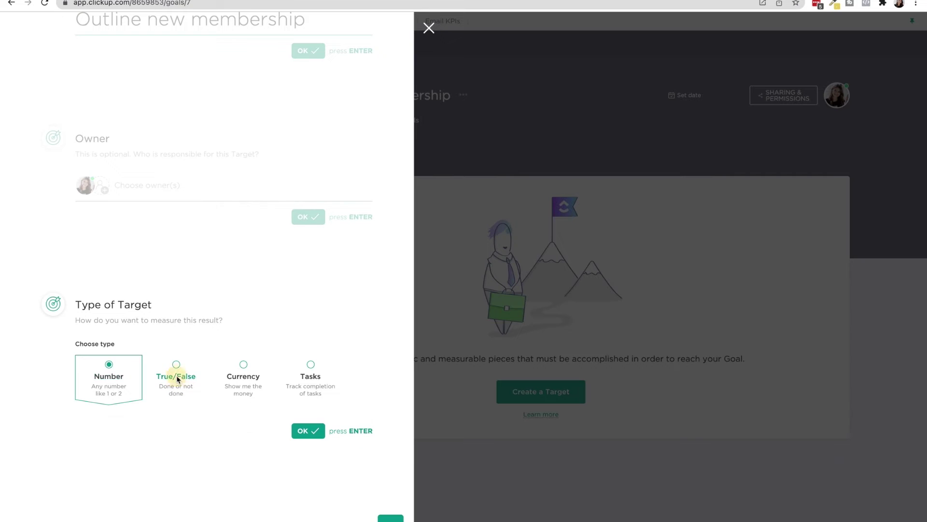
{"action": "left_click", "coordinate": [244, 388]}
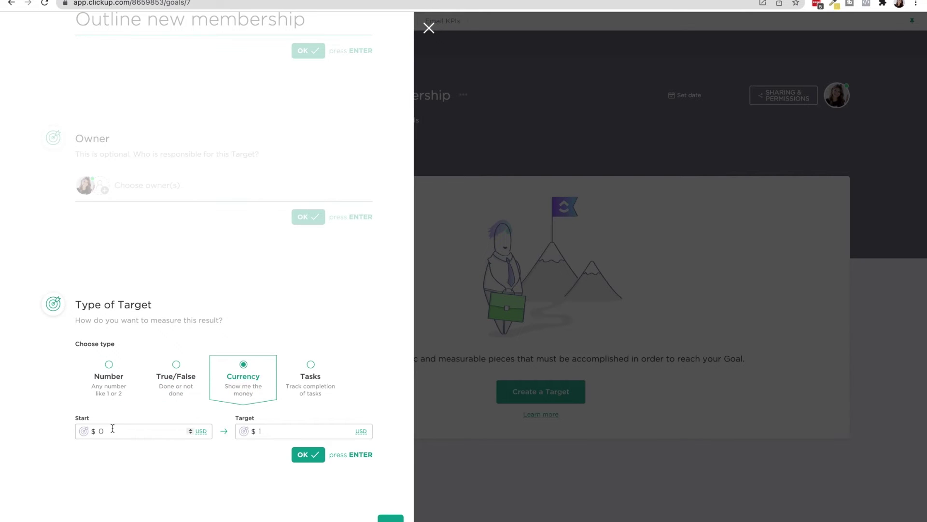
{"action": "left_click", "coordinate": [312, 392]}
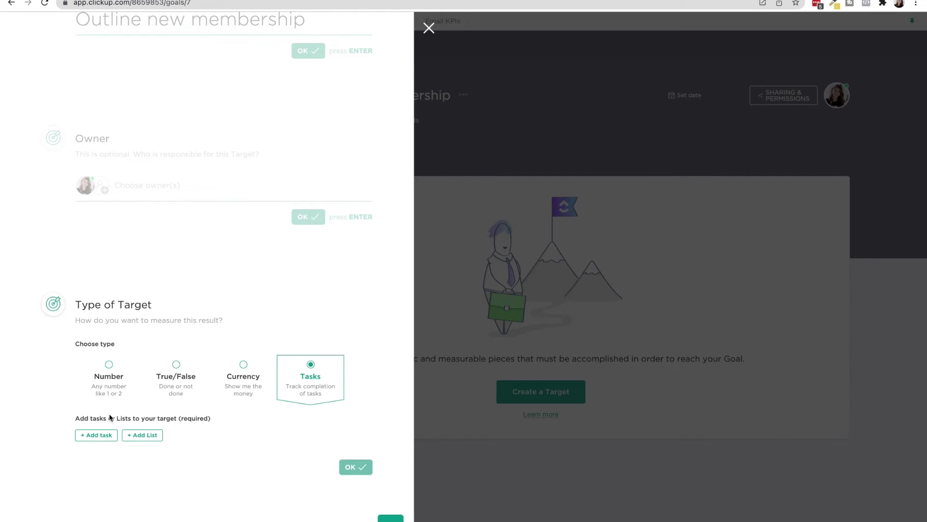
Add the Membership Feature and Two Tools video tasks, then remove both again.
{"action": "left_click", "coordinate": [93, 437]}
{"action": "scroll", "coordinate": [93, 439], "scroll_direction": "down", "scroll_amount": 3}
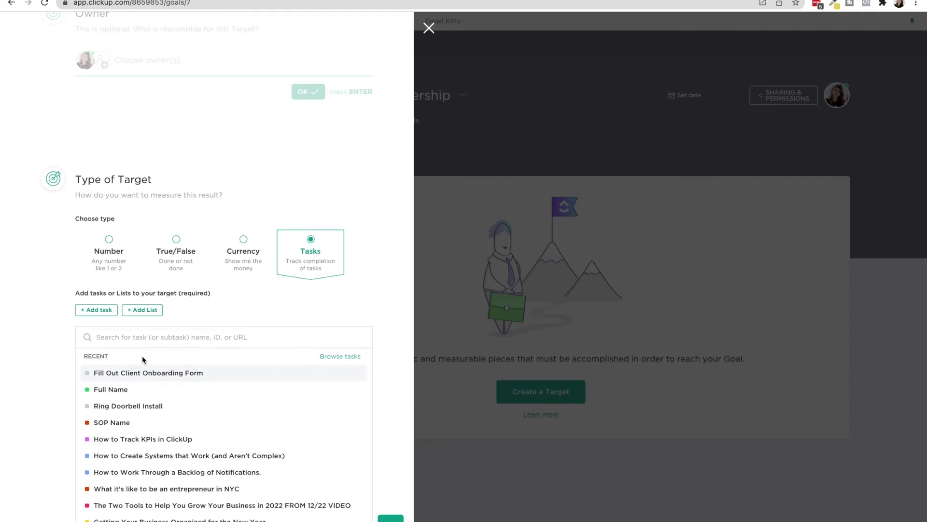
{"action": "scroll", "coordinate": [134, 418], "scroll_direction": "down", "scroll_amount": 2}
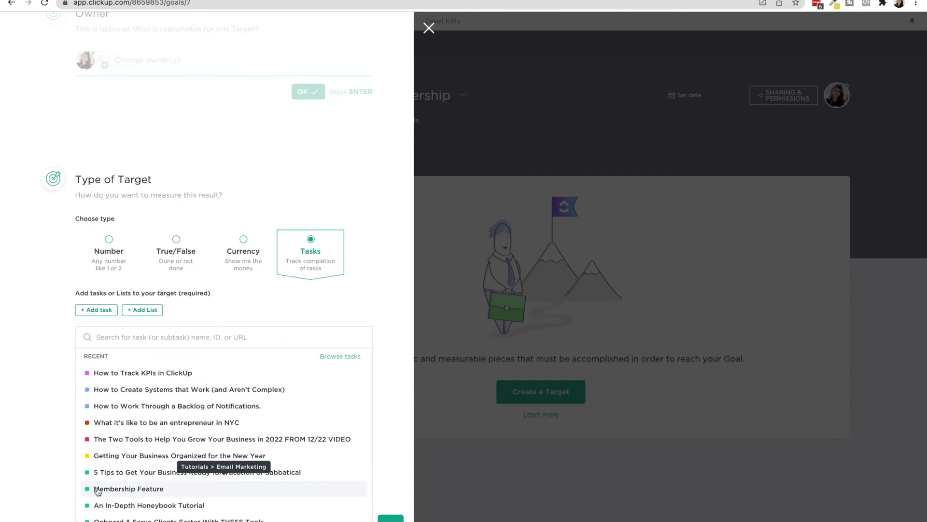
{"action": "left_click", "coordinate": [141, 488]}
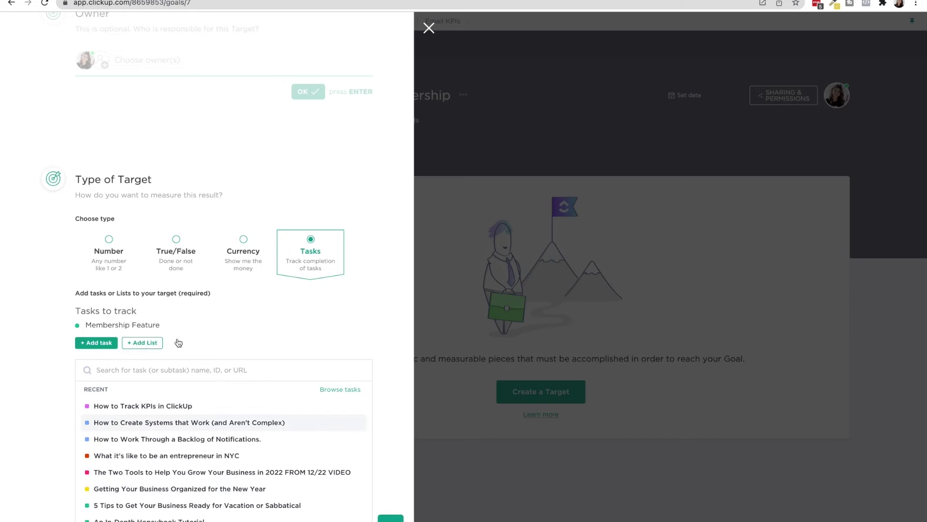
{"action": "left_click", "coordinate": [148, 473]}
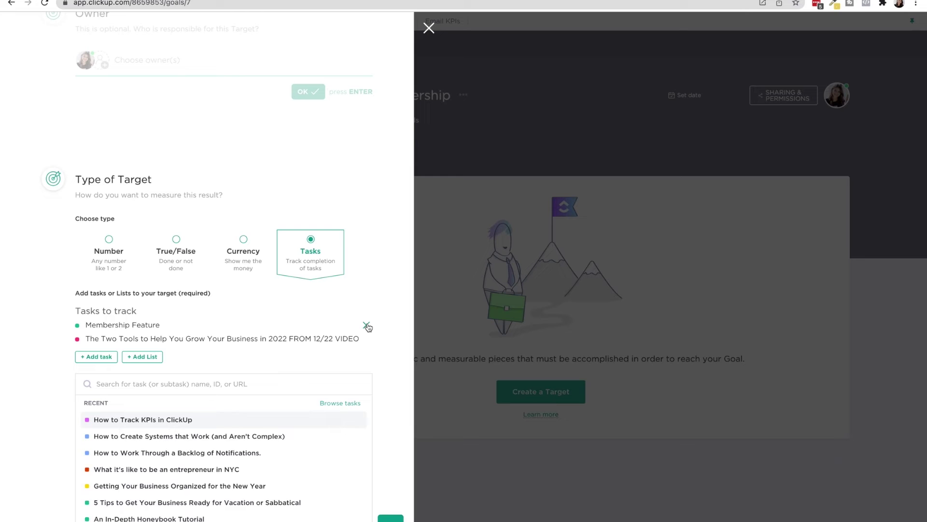
{"action": "left_click", "coordinate": [367, 324]}
{"action": "left_click", "coordinate": [368, 325]}
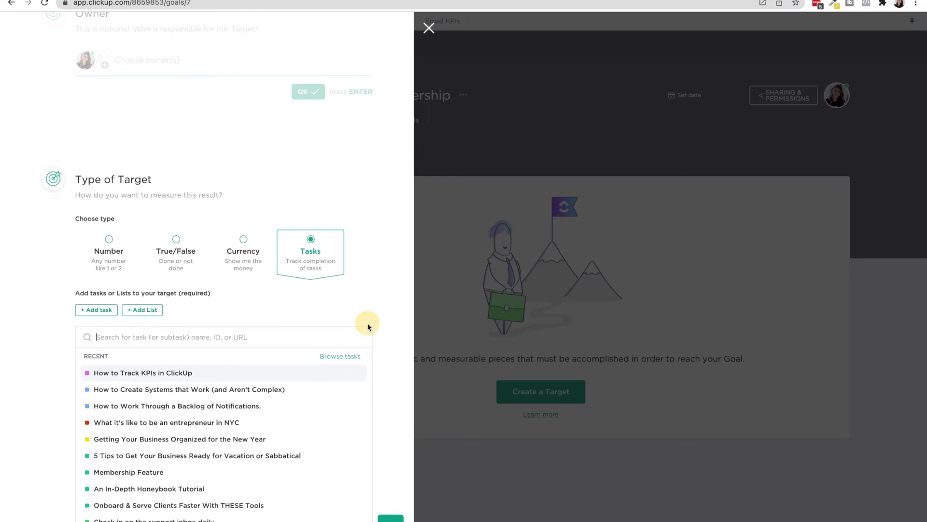
Set the target type to True/False and save the Outline new membership target.
{"action": "left_click", "coordinate": [111, 262]}
{"action": "left_click", "coordinate": [173, 366]}
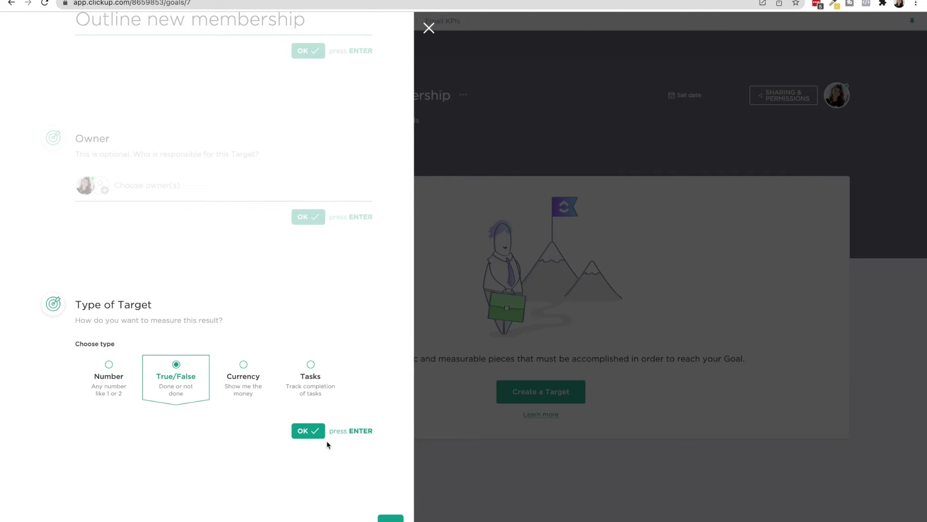
{"action": "left_click", "coordinate": [310, 434]}
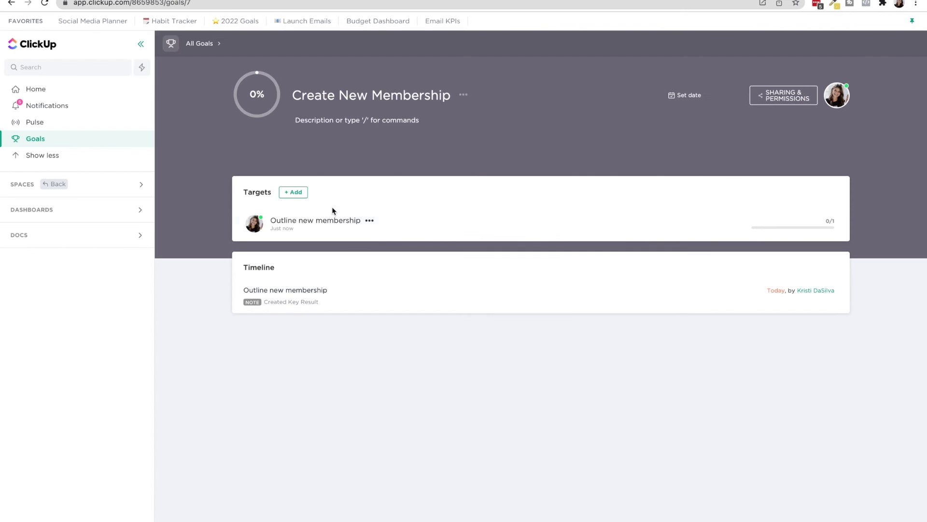
Add another target named 'Create 3 new products'.
{"action": "left_click", "coordinate": [293, 191]}
{"action": "left_click", "coordinate": [101, 126]}
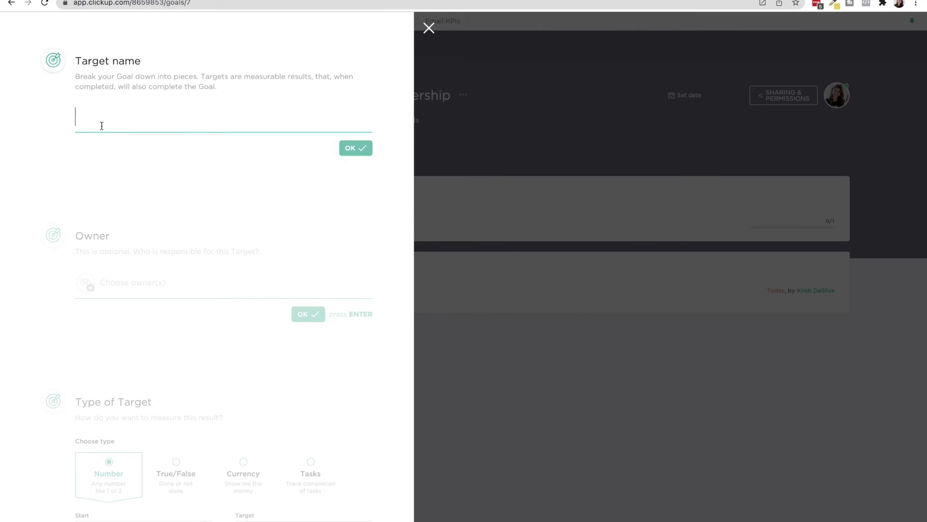
{"action": "type", "text": "Create n"}
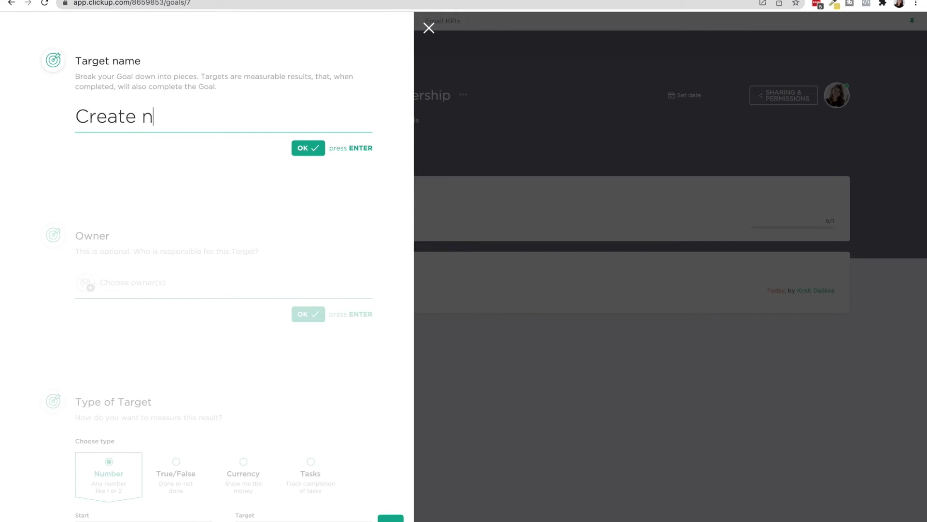
{"action": "key", "text": "BackSpace"}
{"action": "type", "text": "3 new products"}
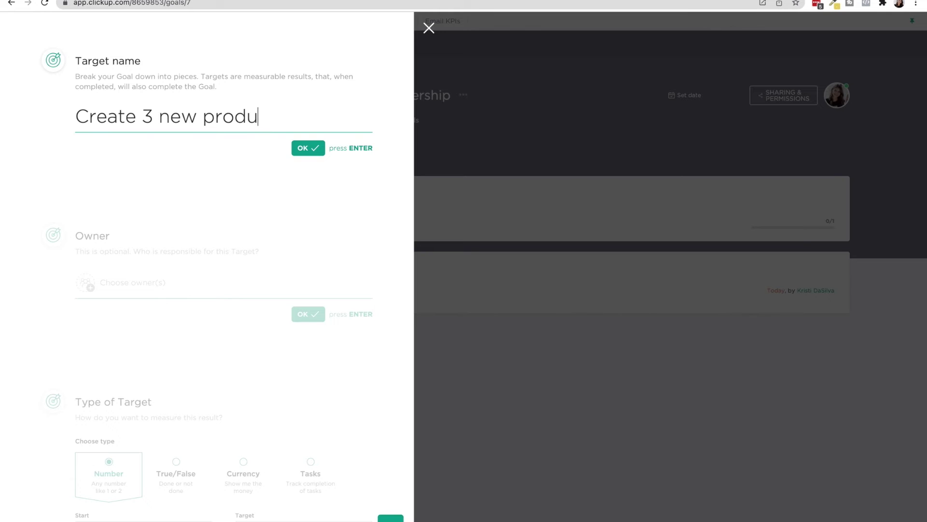
{"action": "left_click", "coordinate": [305, 147]}
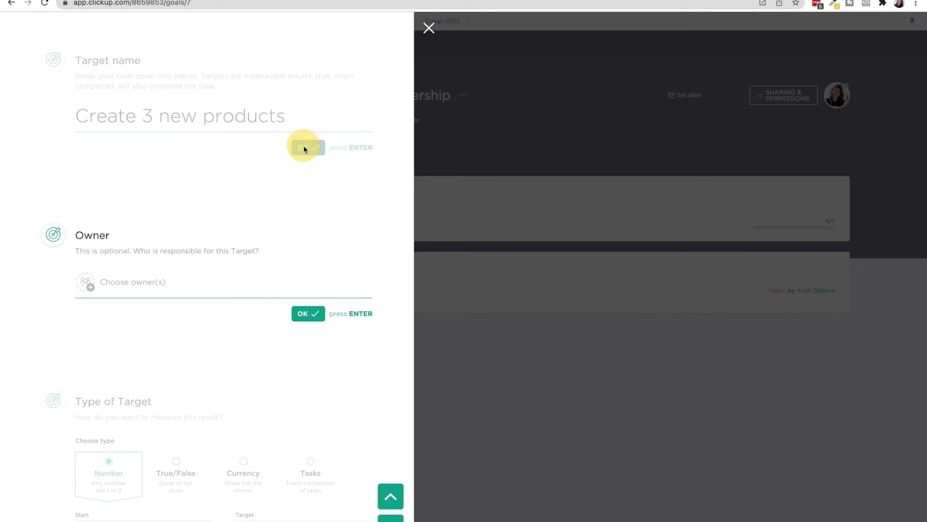
Make yourself the target's owner and set its number target to 3.
{"action": "left_click", "coordinate": [85, 185]}
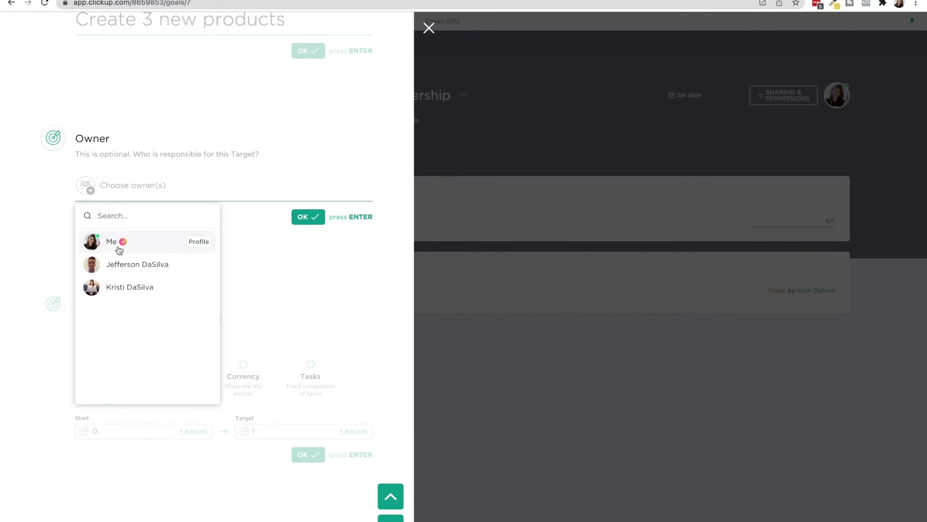
{"action": "left_click", "coordinate": [115, 244]}
{"action": "left_click", "coordinate": [305, 216]}
{"action": "left_click", "coordinate": [305, 217]}
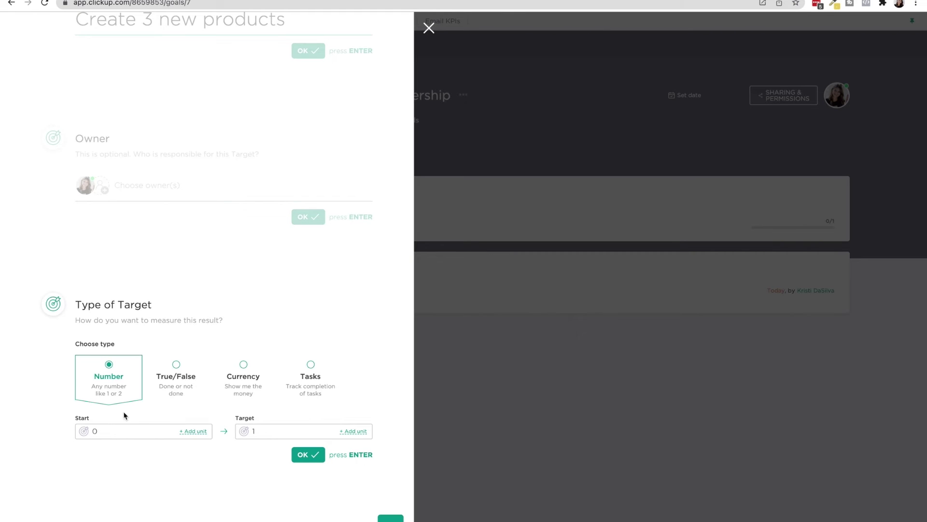
{"action": "double_click", "coordinate": [264, 430]}
{"action": "type", "text": "3"}
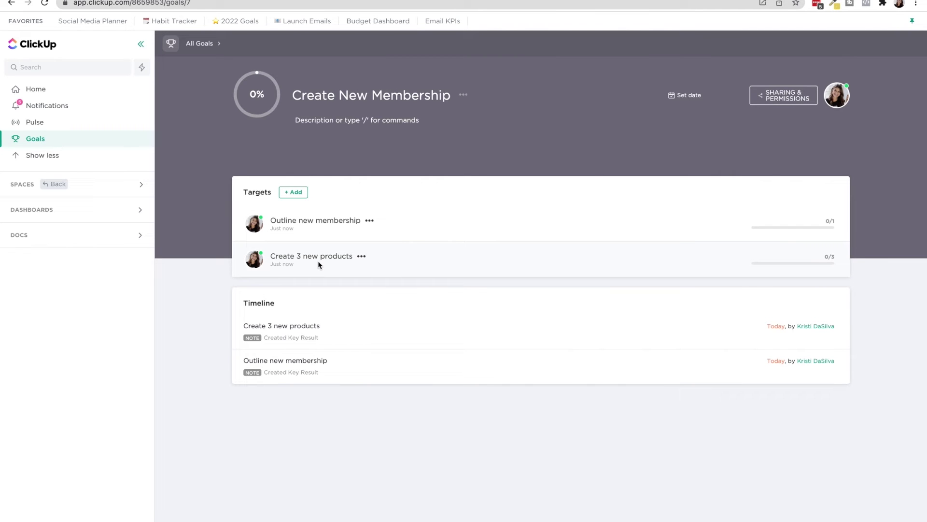
Update Create 3 new products to 2/3, lifting Create New Membership to 33%.
{"action": "left_click", "coordinate": [320, 263]}
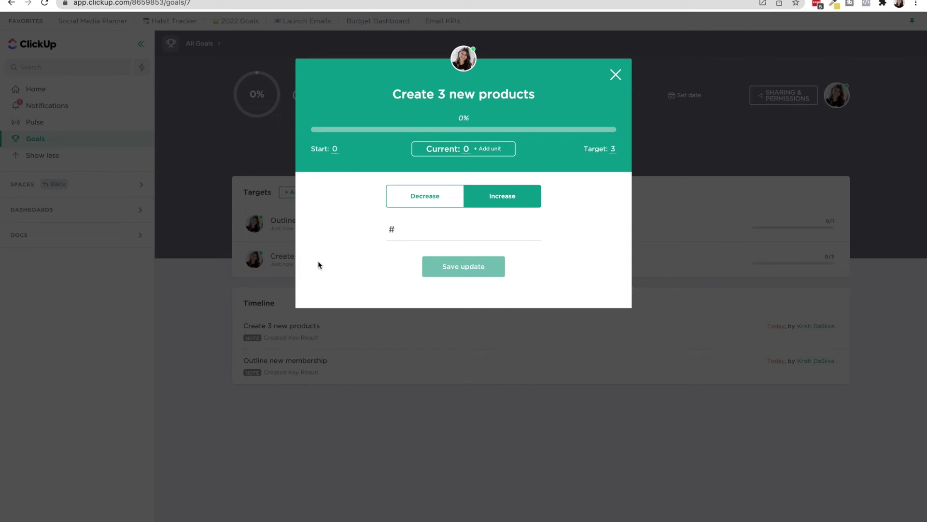
{"action": "left_click", "coordinate": [449, 225]}
{"action": "type", "text": "2"}
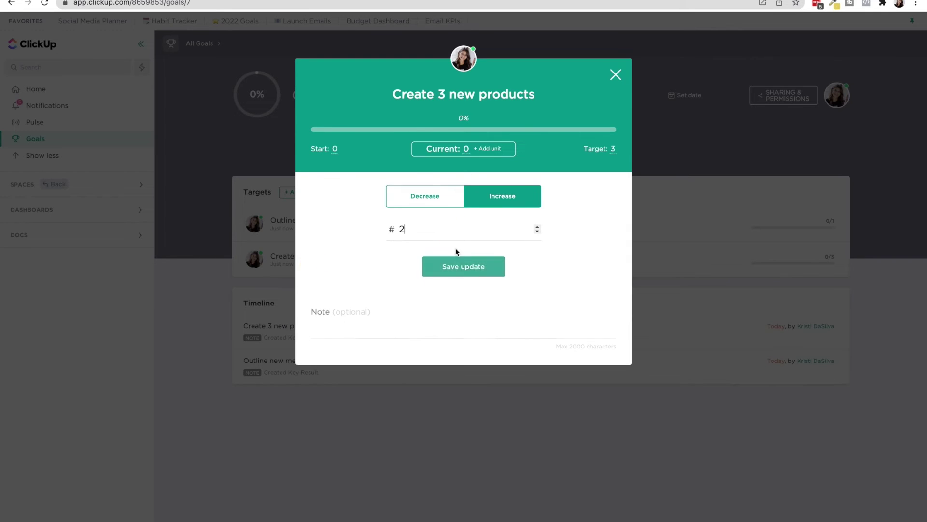
{"action": "left_click", "coordinate": [470, 268]}
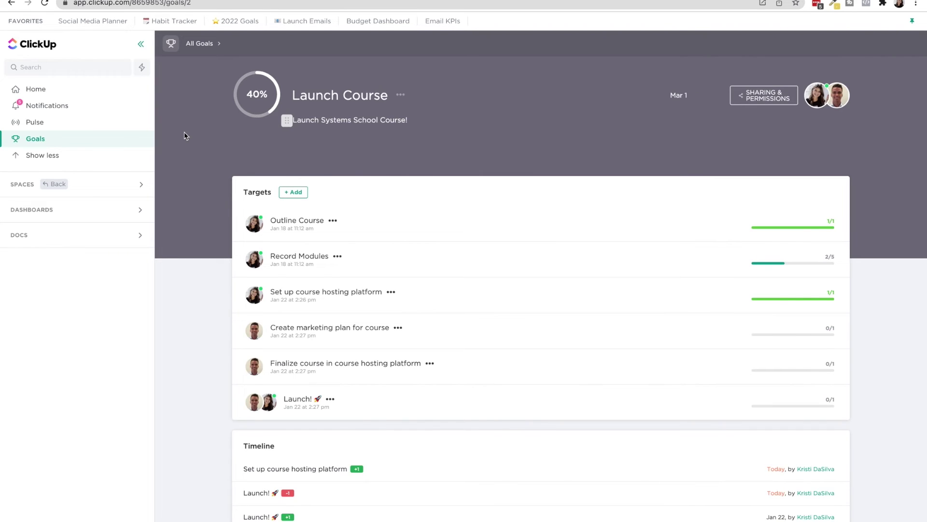
{"action": "scroll", "coordinate": [184, 136], "scroll_direction": "down", "scroll_amount": 1}
{"action": "scroll", "coordinate": [186, 137], "scroll_direction": "up", "scroll_amount": 1}
Return to All Goals: Create New Membership 33%, Launch Course 40%, Grow Email List 27%.
{"action": "left_click", "coordinate": [190, 44]}
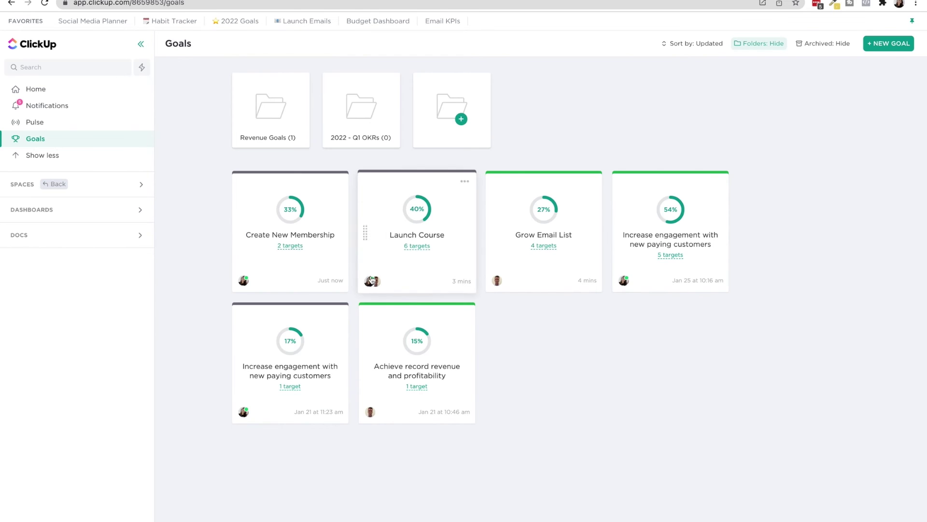